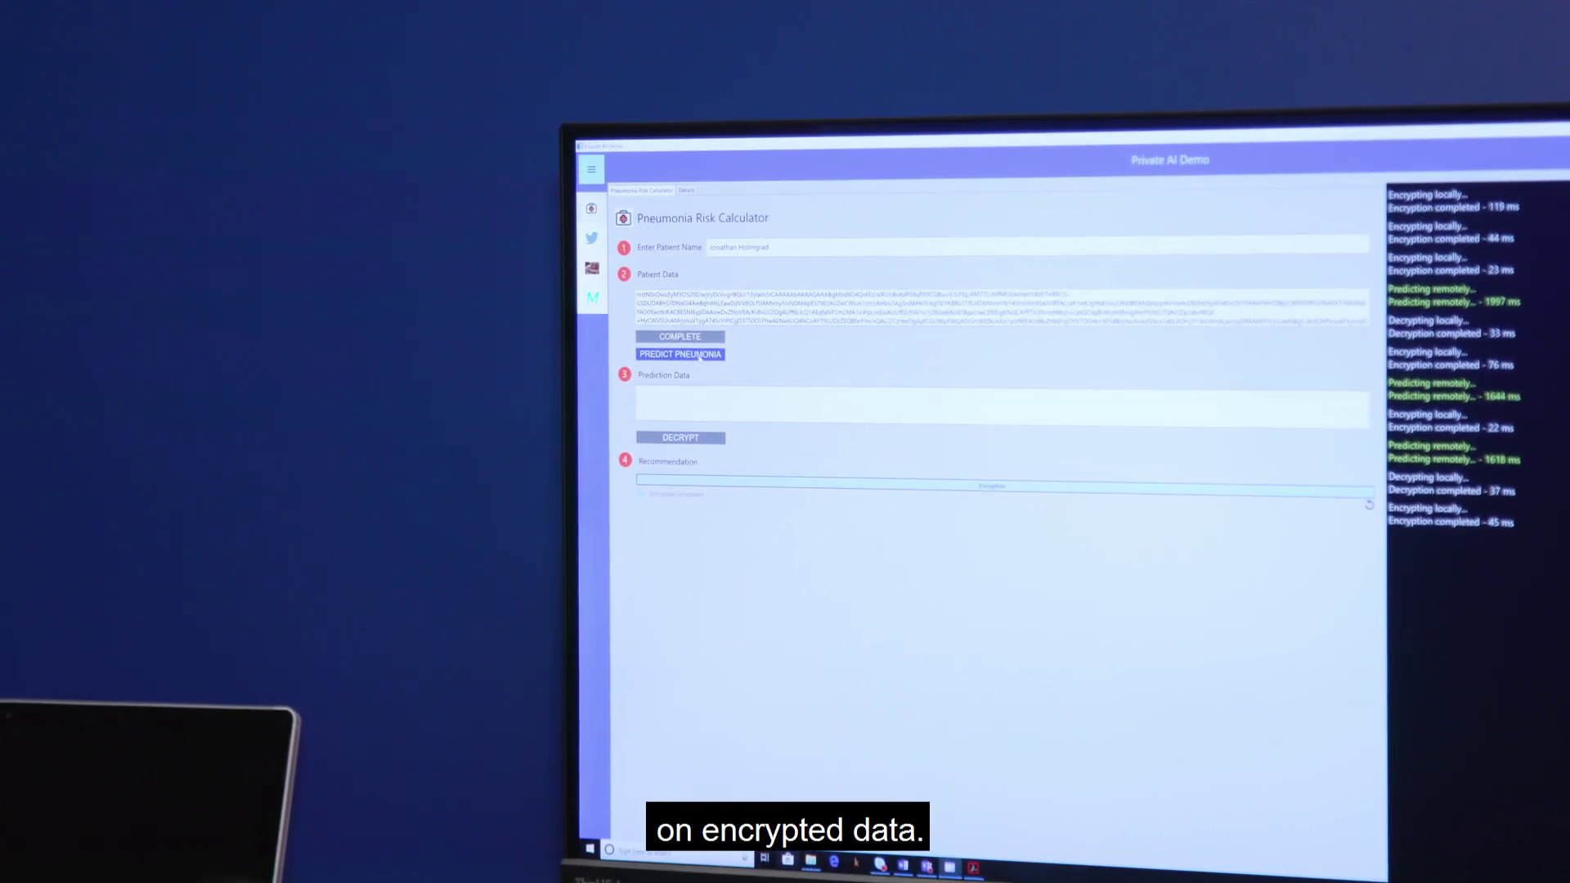
Send the encrypted patient data for a remote pneumonia prediction via Predict Pneumonia.
{"action": "left_click", "coordinate": [697, 355]}
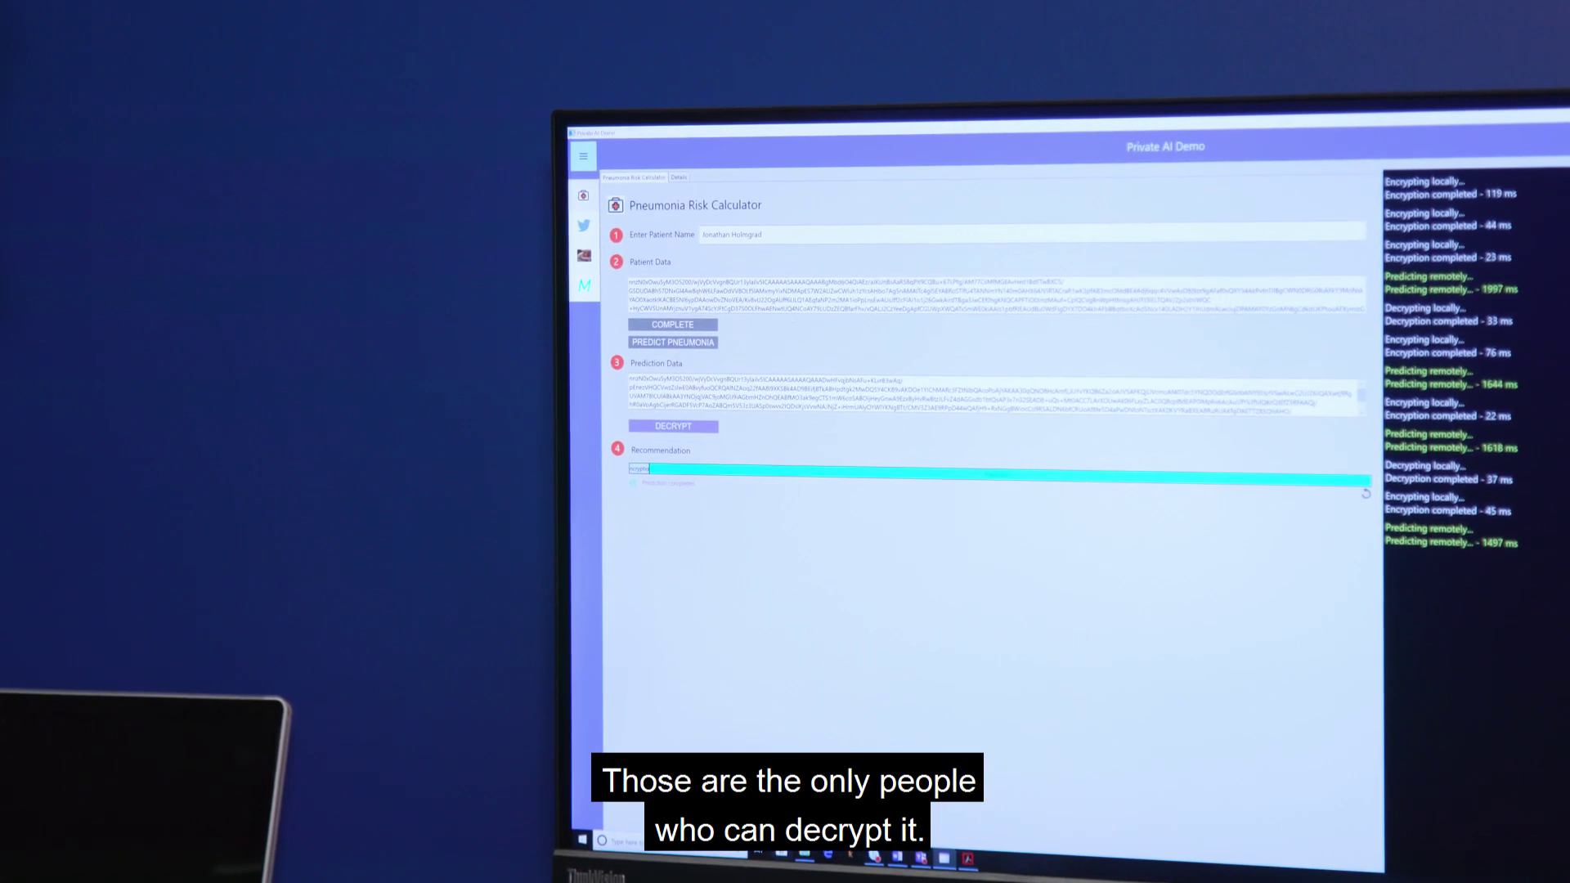
Decrypt the encrypted prediction locally to reveal the patient's recommendation score.
{"action": "left_click", "coordinate": [671, 416]}
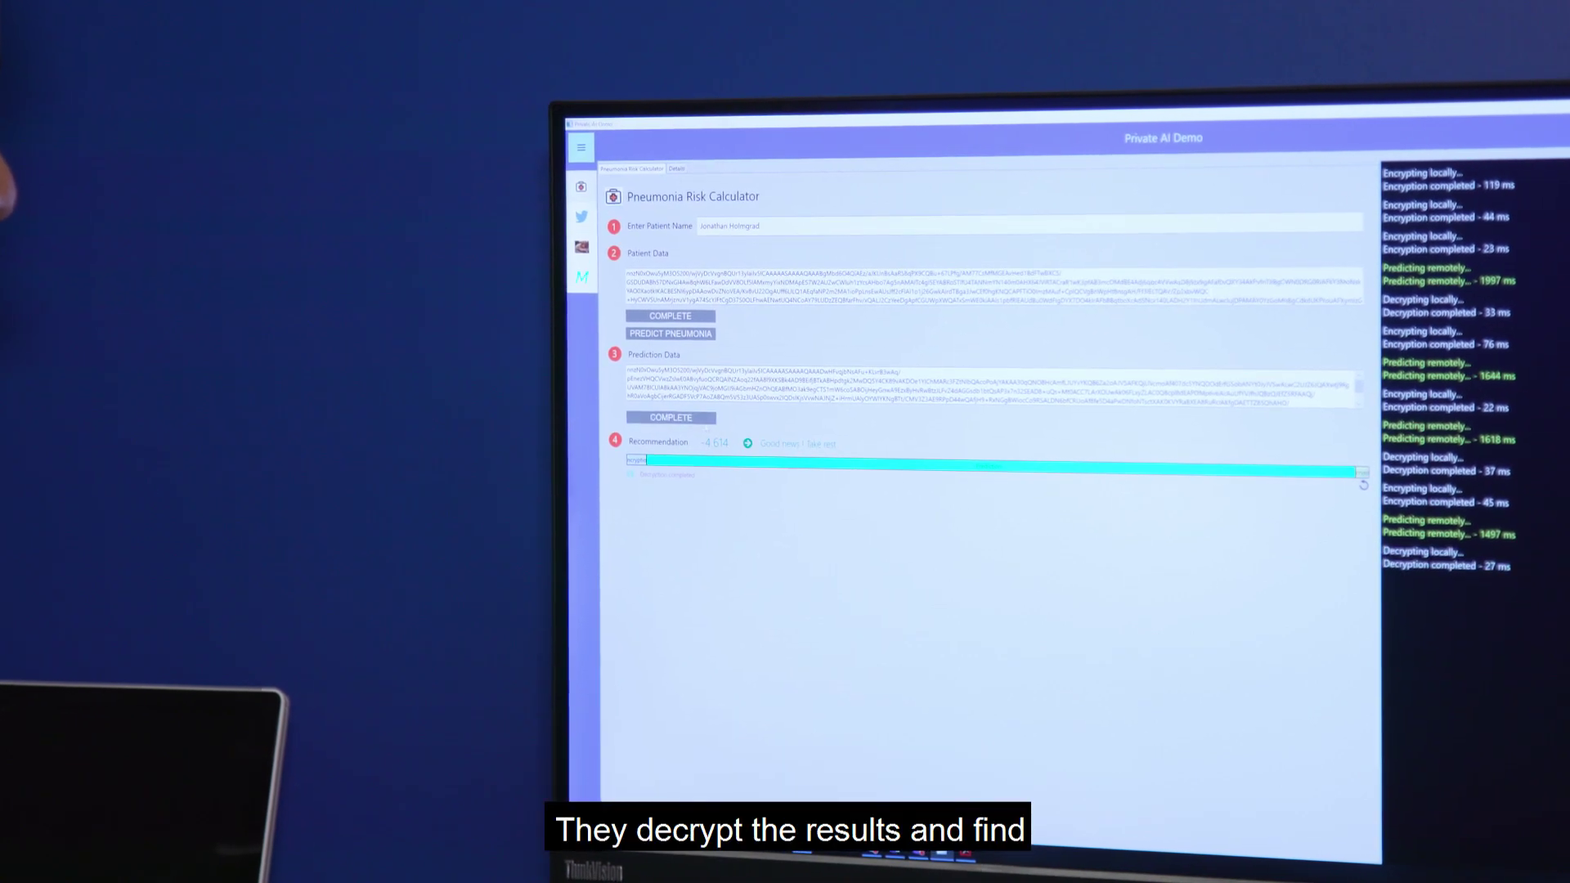